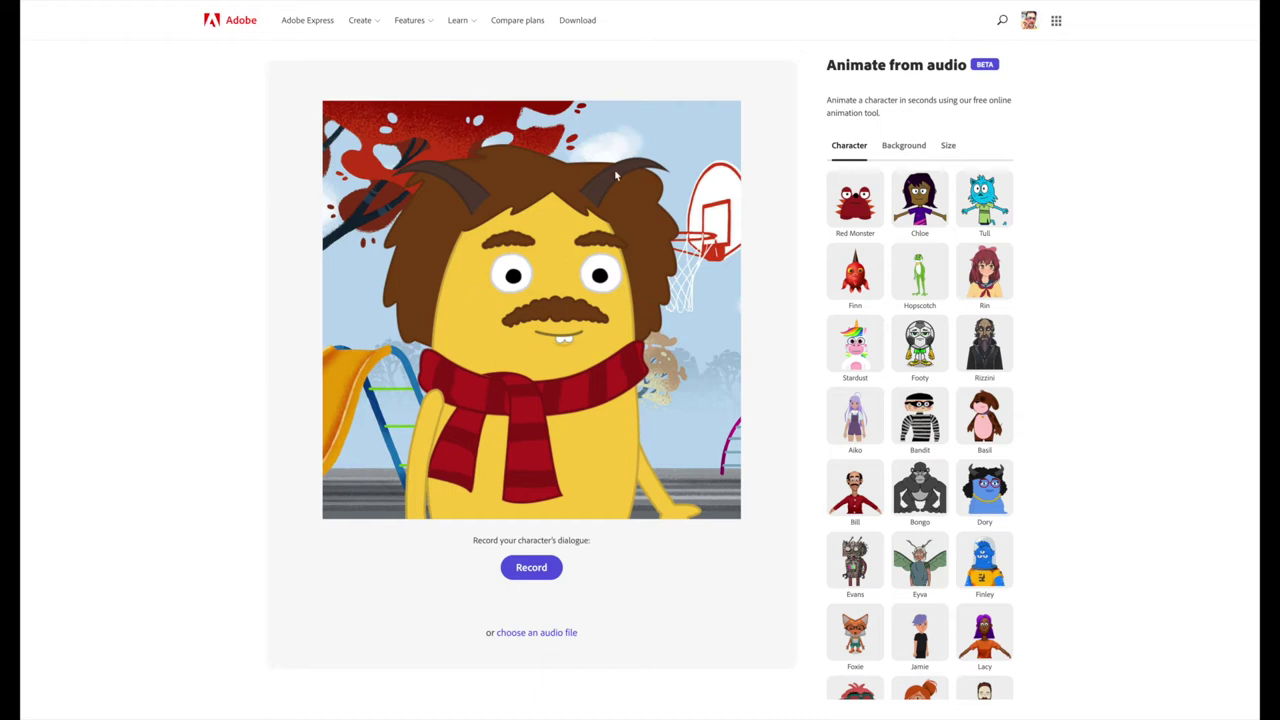
# - Browse the character list and pick the bearded character Mark
pyautogui.scroll(-3, 899, 310)
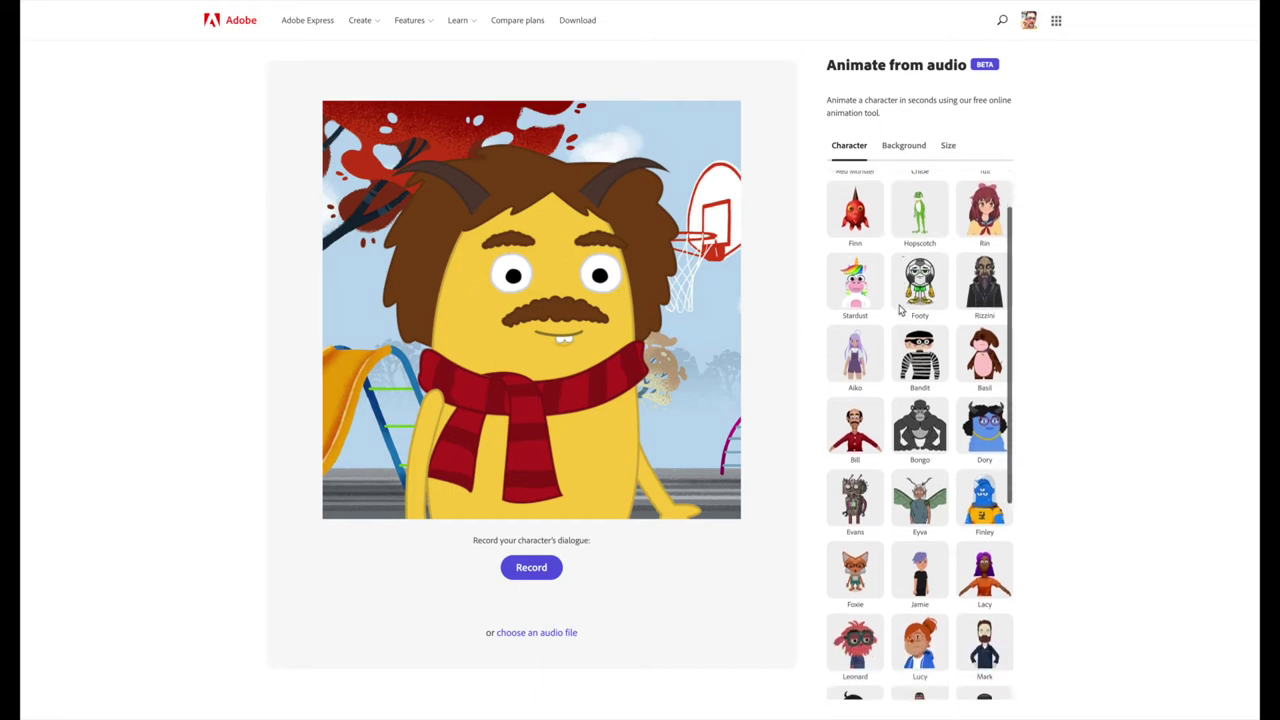
pyautogui.scroll(3, 899, 310)
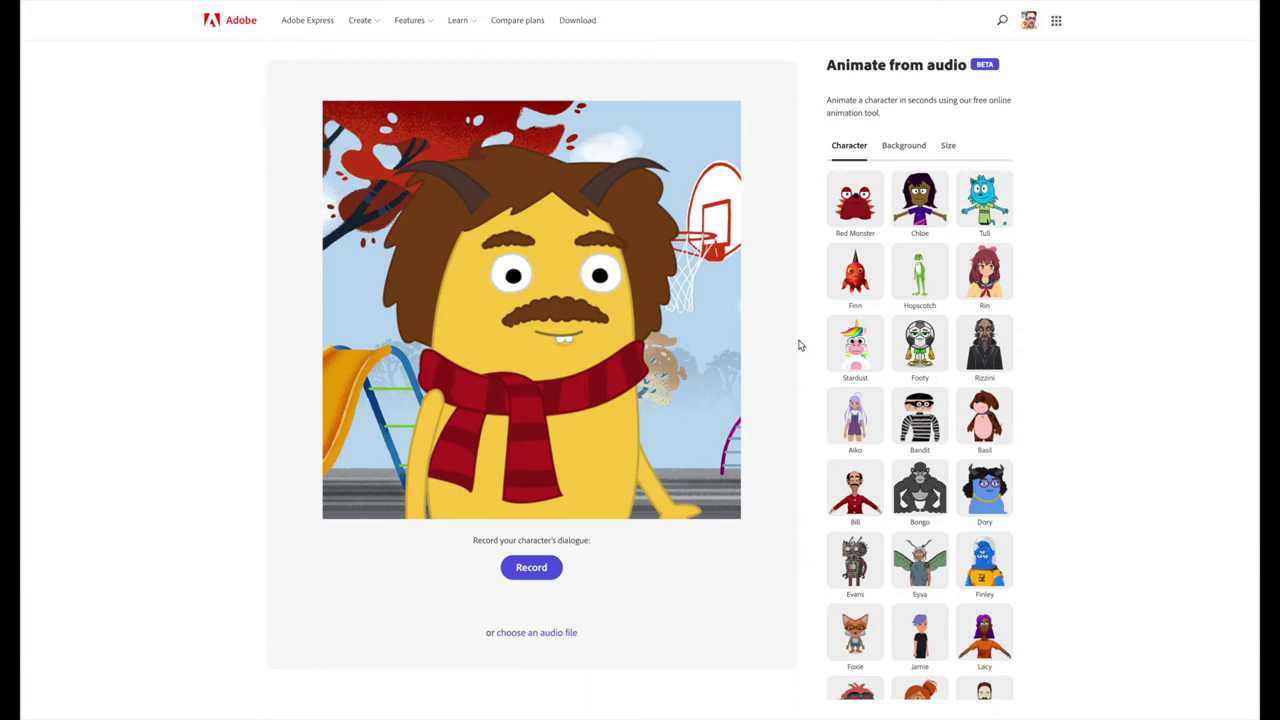
pyautogui.scroll(-1, 888, 447)
pyautogui.scroll(-5, 888, 447)
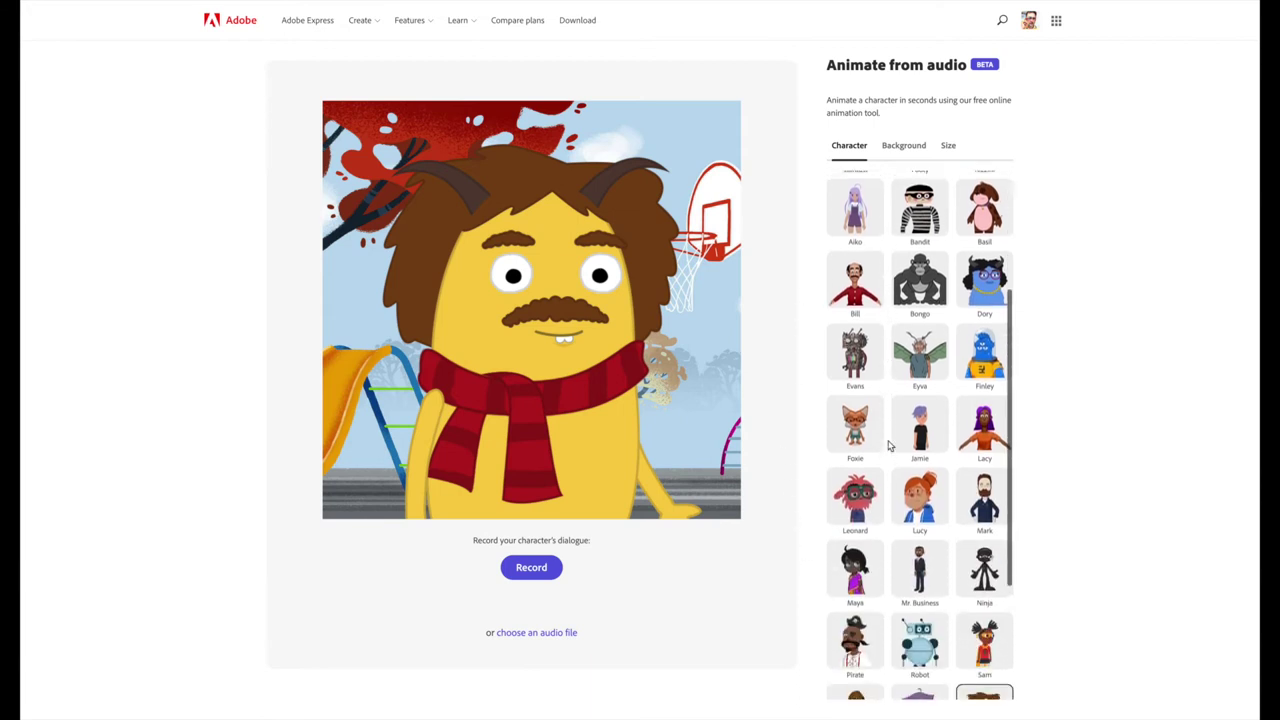
pyautogui.scroll(3, 888, 447)
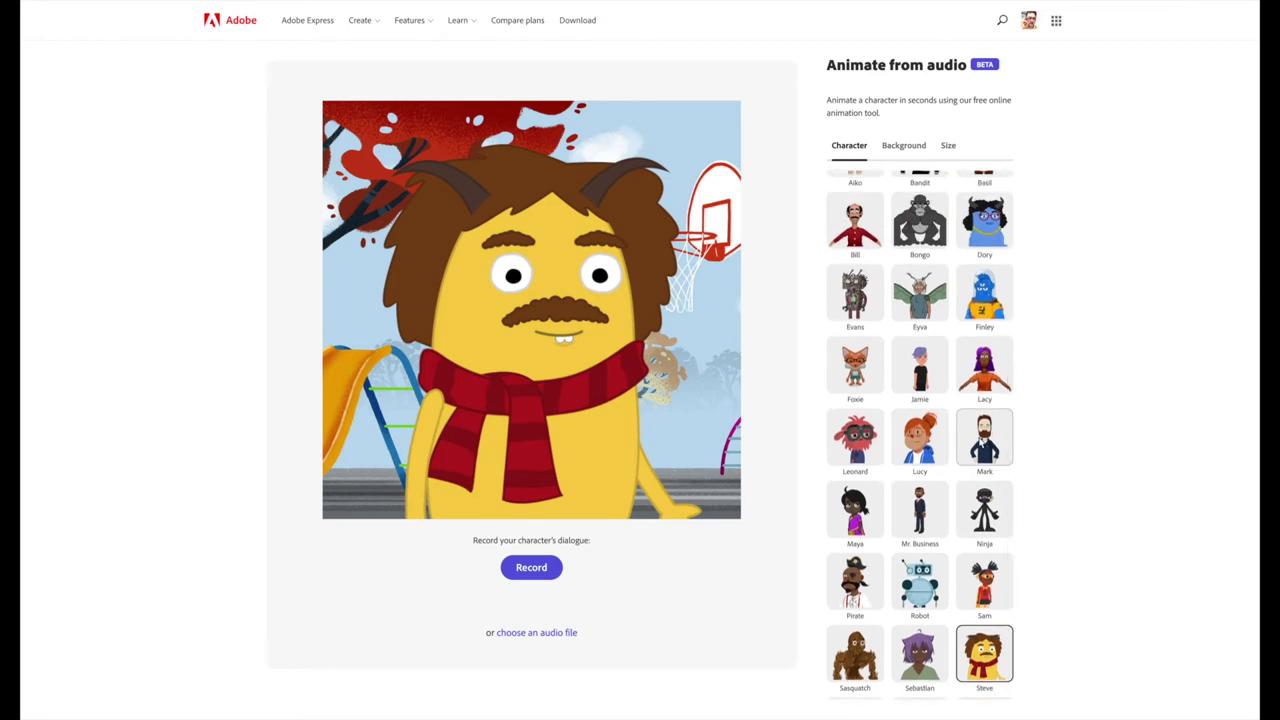
pyautogui.click(984, 437)
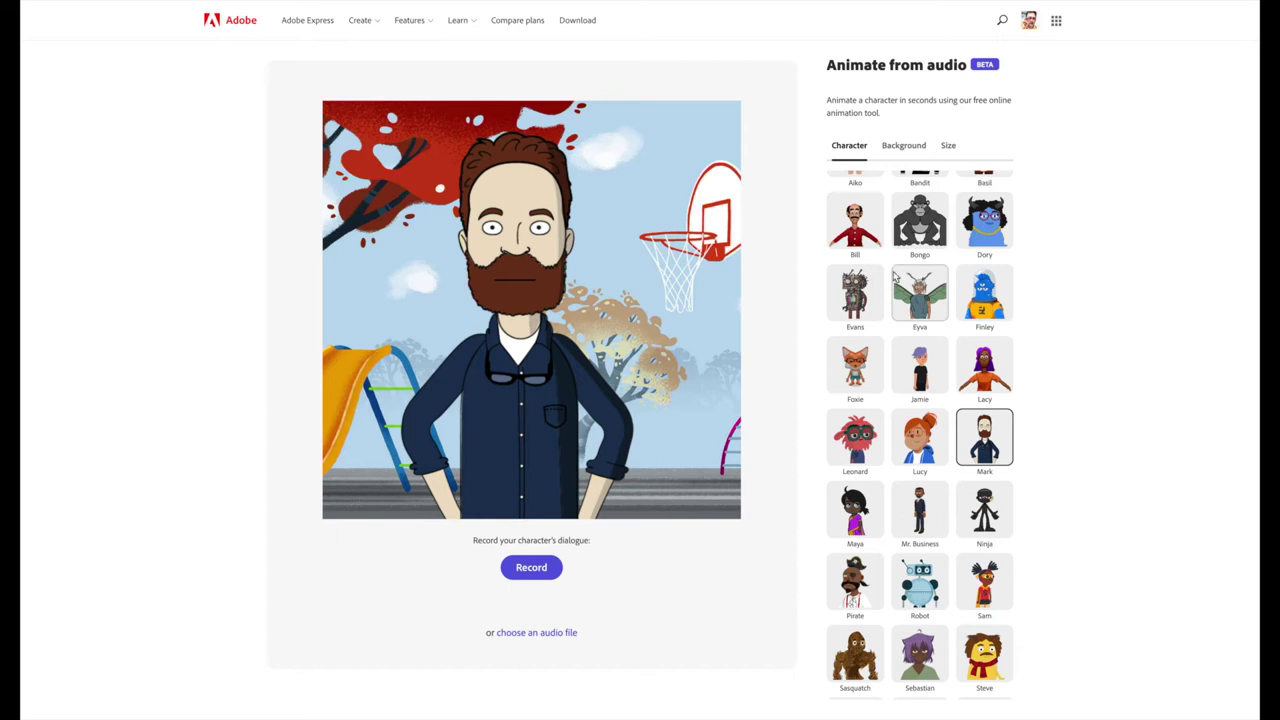
# - Look through the background scenes, keep Playground, and bring up the output size settings
pyautogui.click(906, 150)
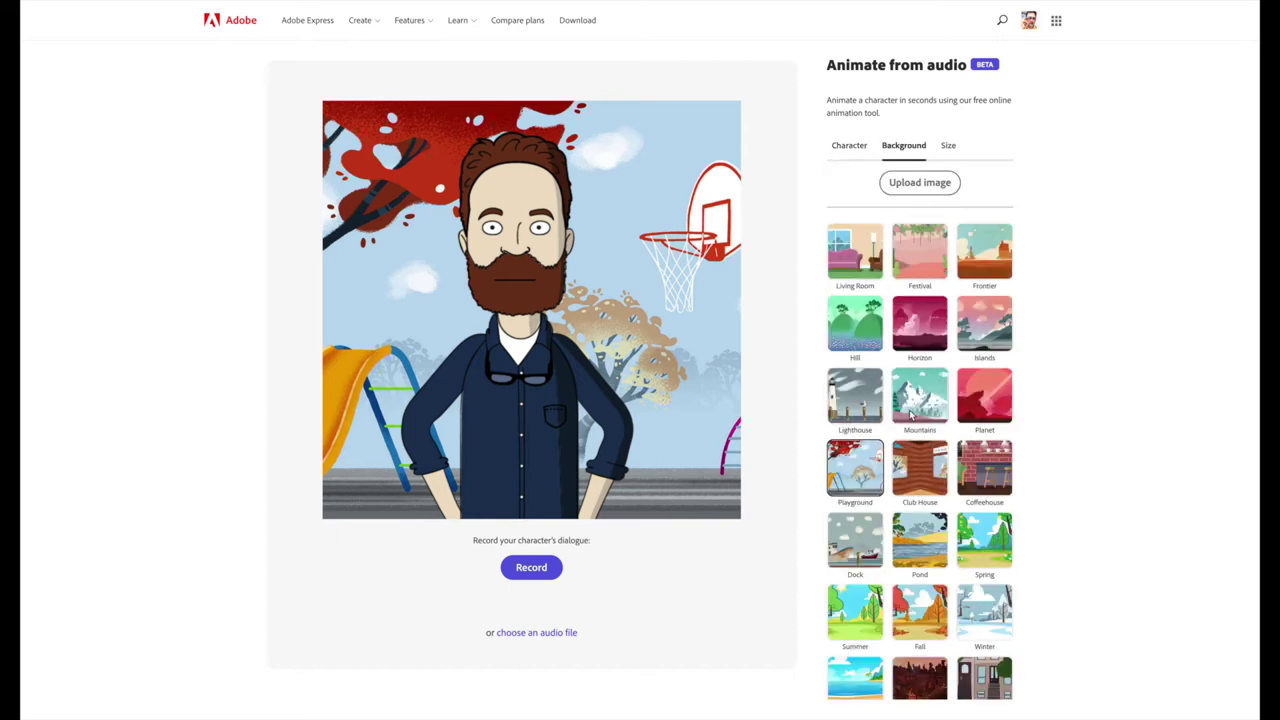
pyautogui.scroll(-3, 910, 418)
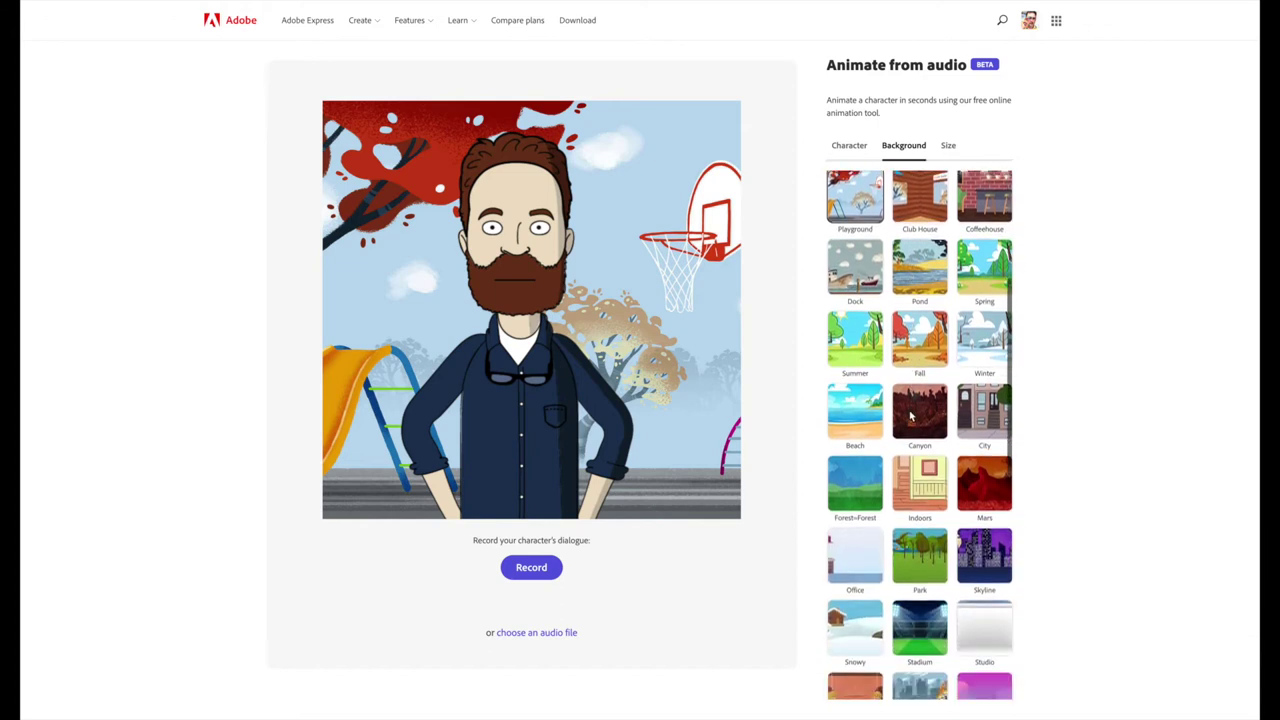
pyautogui.scroll(4, 909, 418)
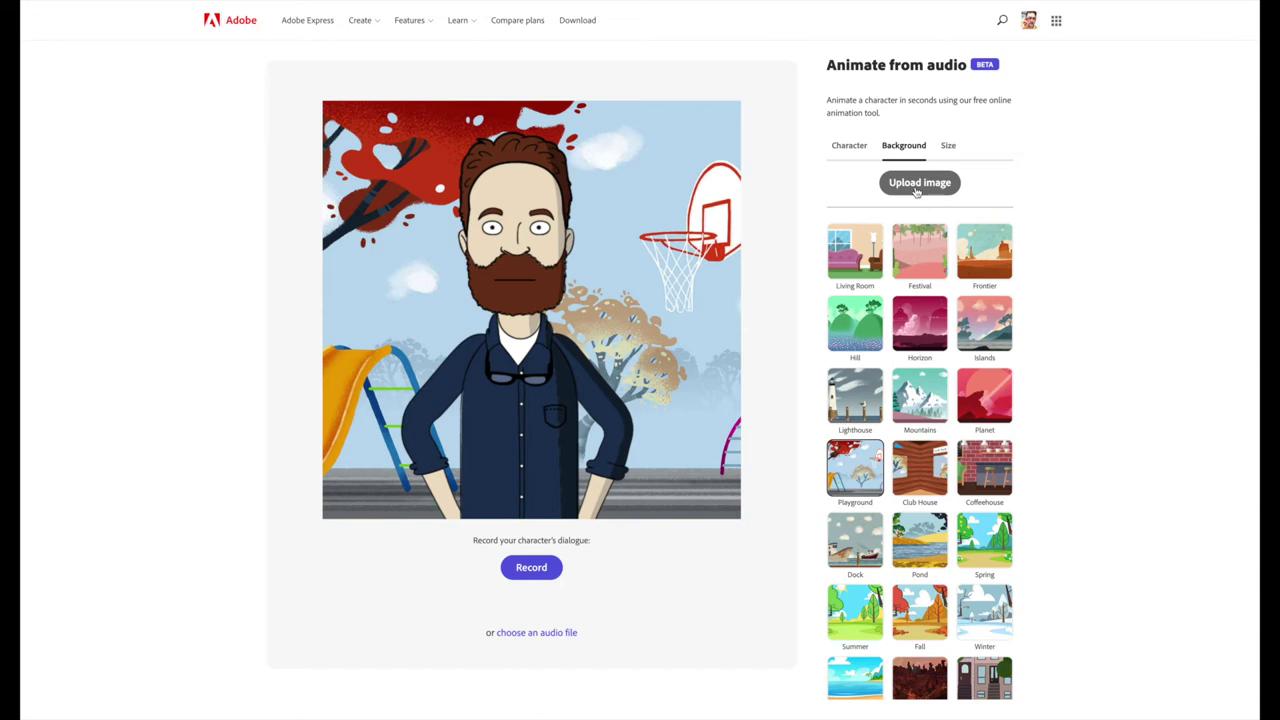
pyautogui.click(950, 150)
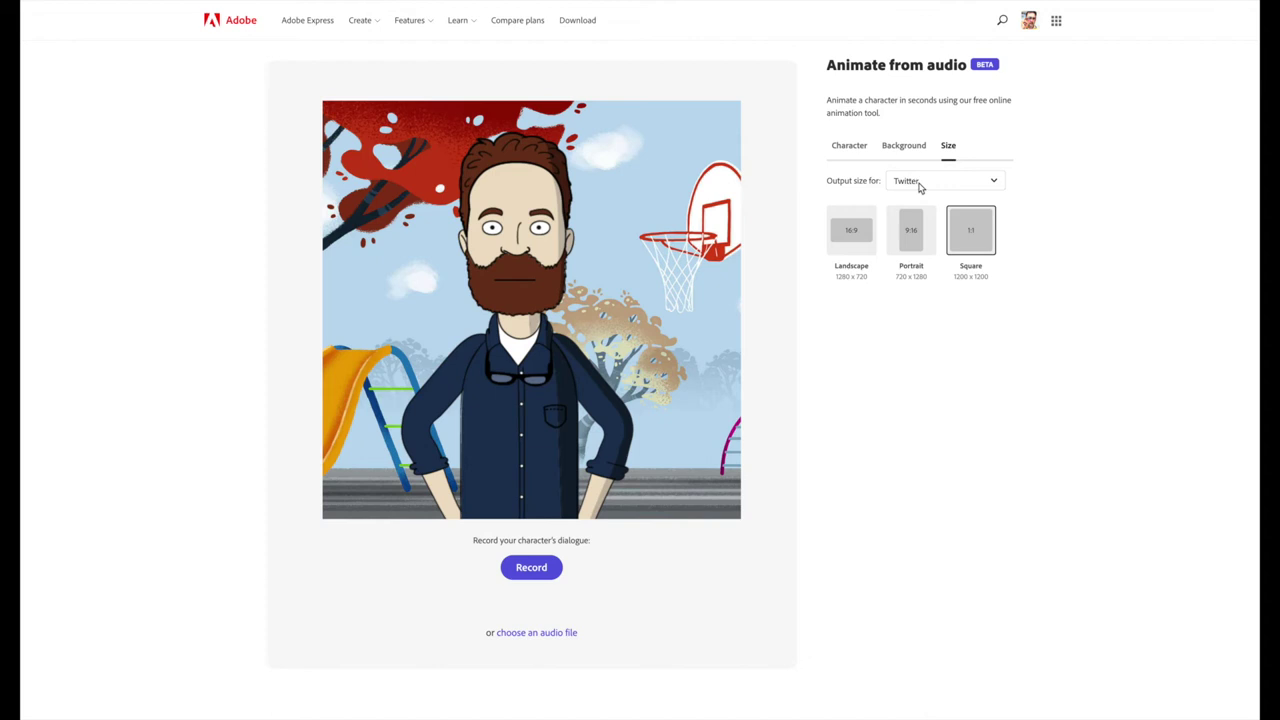
# - Switch the output size to Custom, unlock proportions, and set 1920 x 1080 px
pyautogui.click(920, 183)
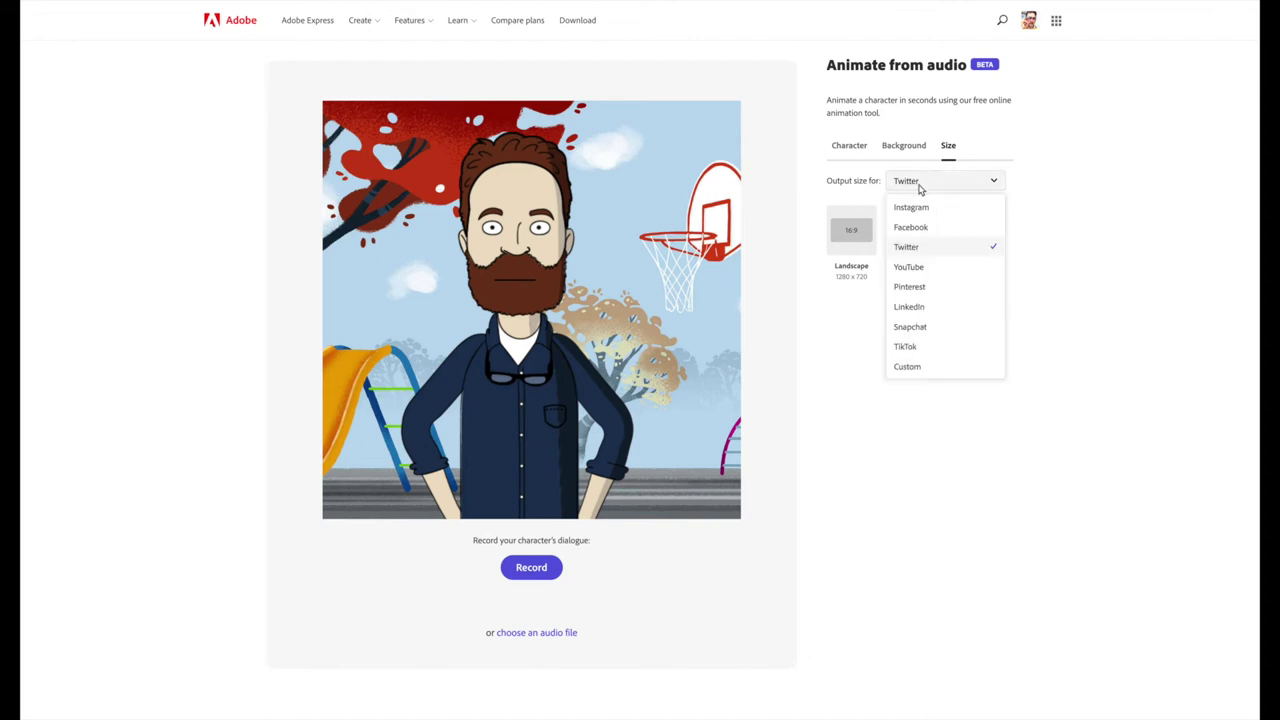
pyautogui.click(909, 367)
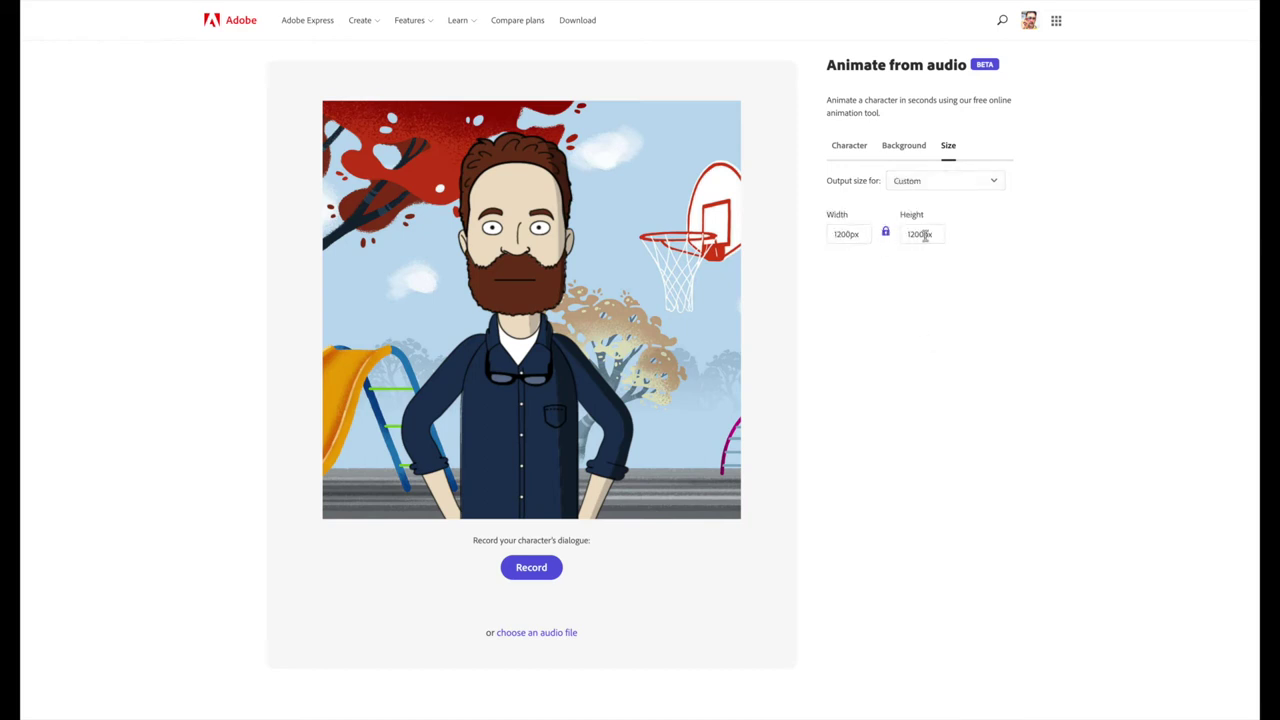
pyautogui.doubleClick(845, 234)
pyautogui.write('1080')
pyautogui.click(908, 232)
pyautogui.click(885, 231)
pyautogui.doubleClick(921, 234)
pyautogui.click(849, 236)
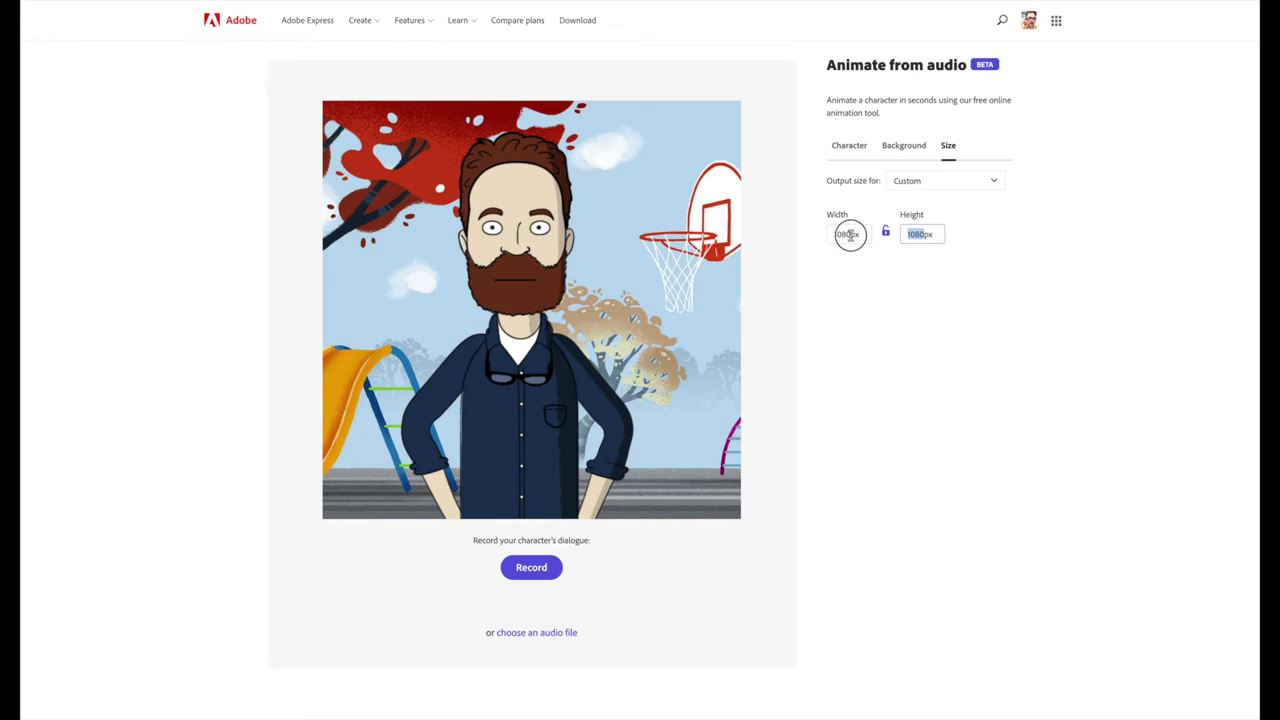
pyautogui.doubleClick(849, 236)
pyautogui.write('1920')
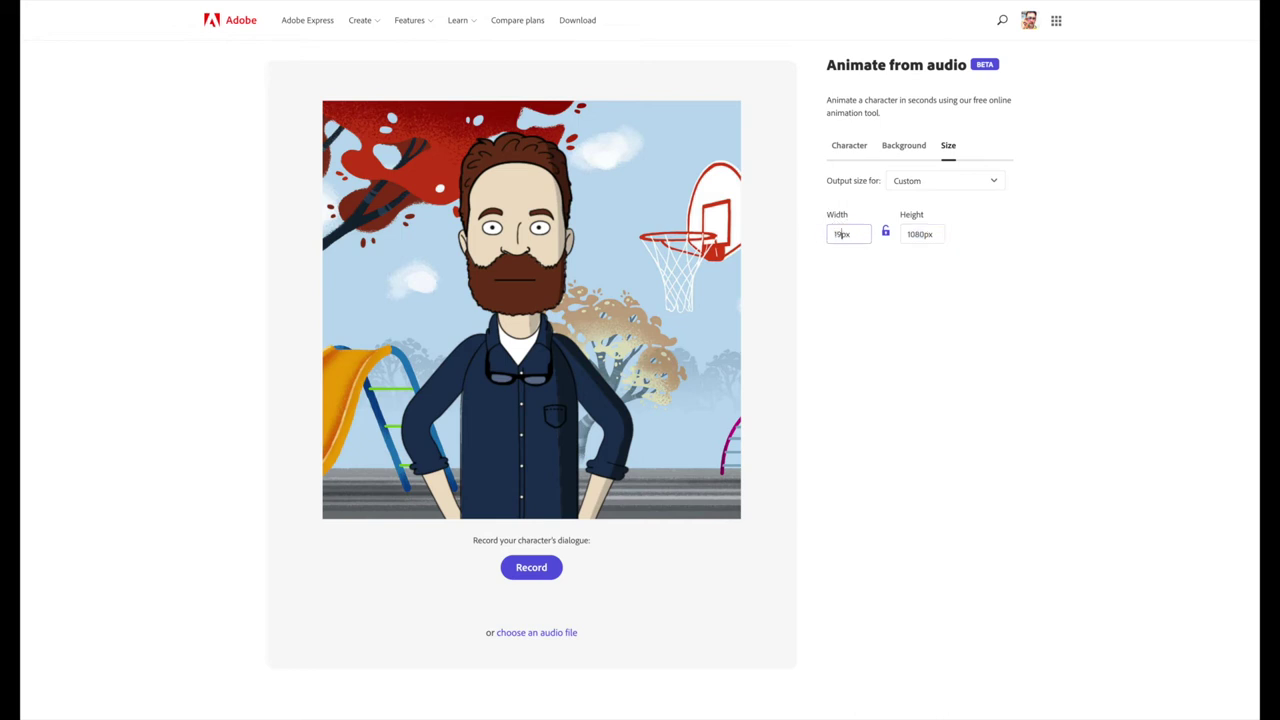
pyautogui.click(859, 277)
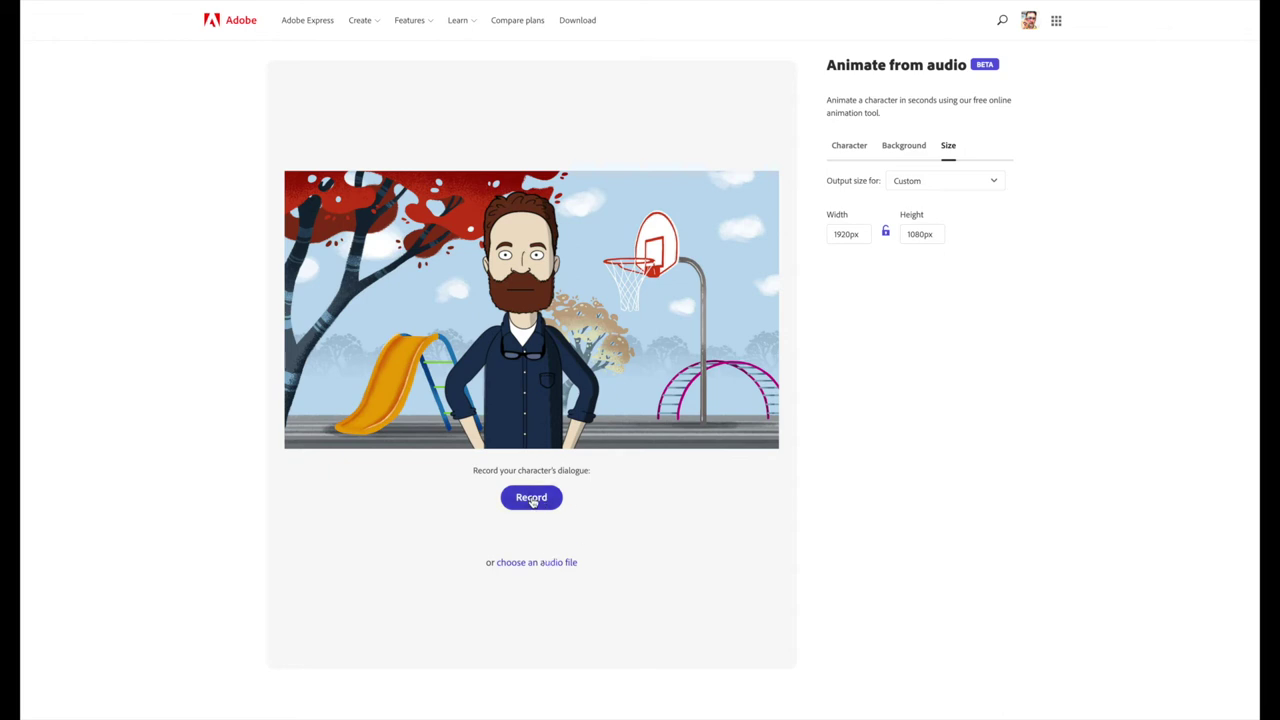
# - Record about 13 seconds of spoken dialogue and generate Mark's lip-synced animation
pyautogui.click(532, 500)
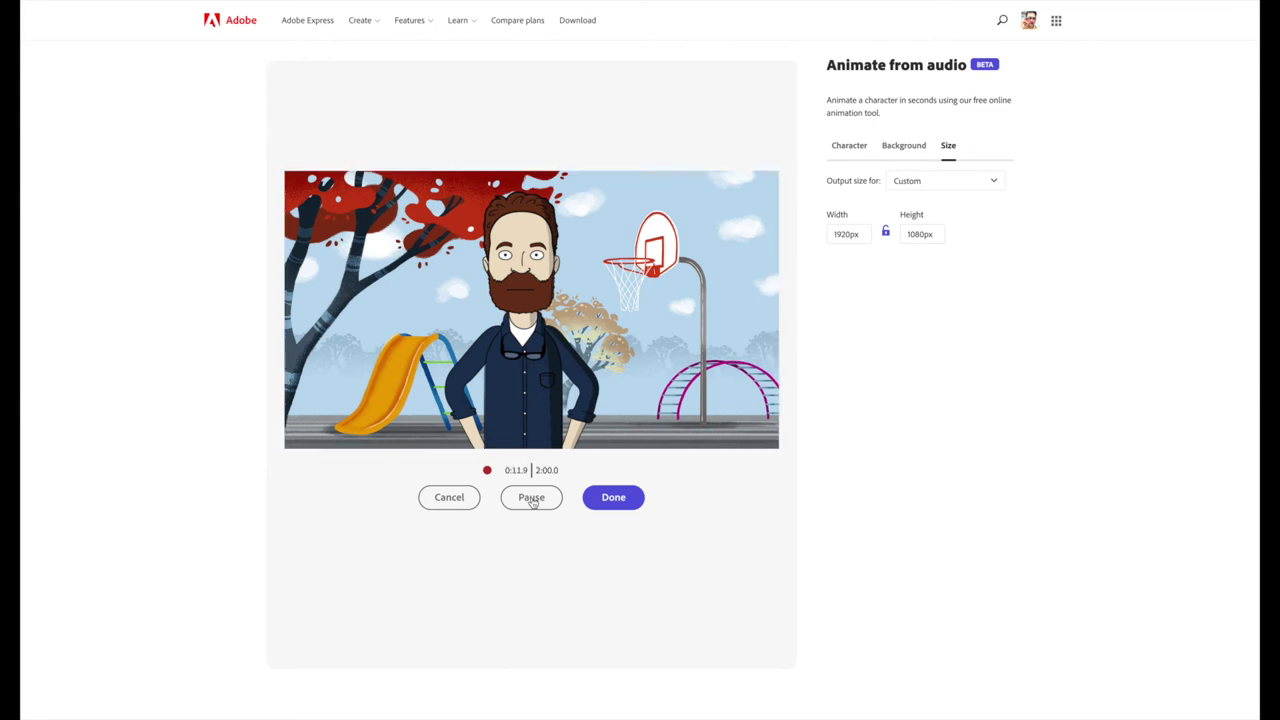
pyautogui.click(533, 502)
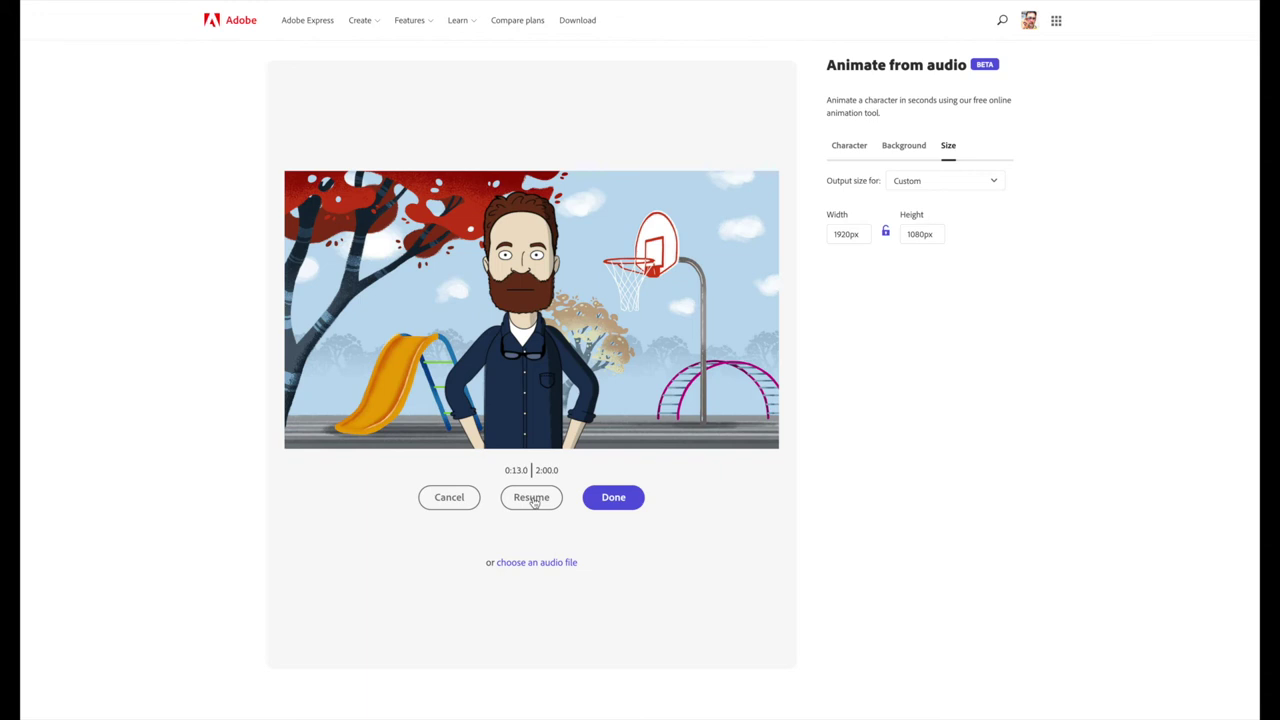
pyautogui.click(606, 505)
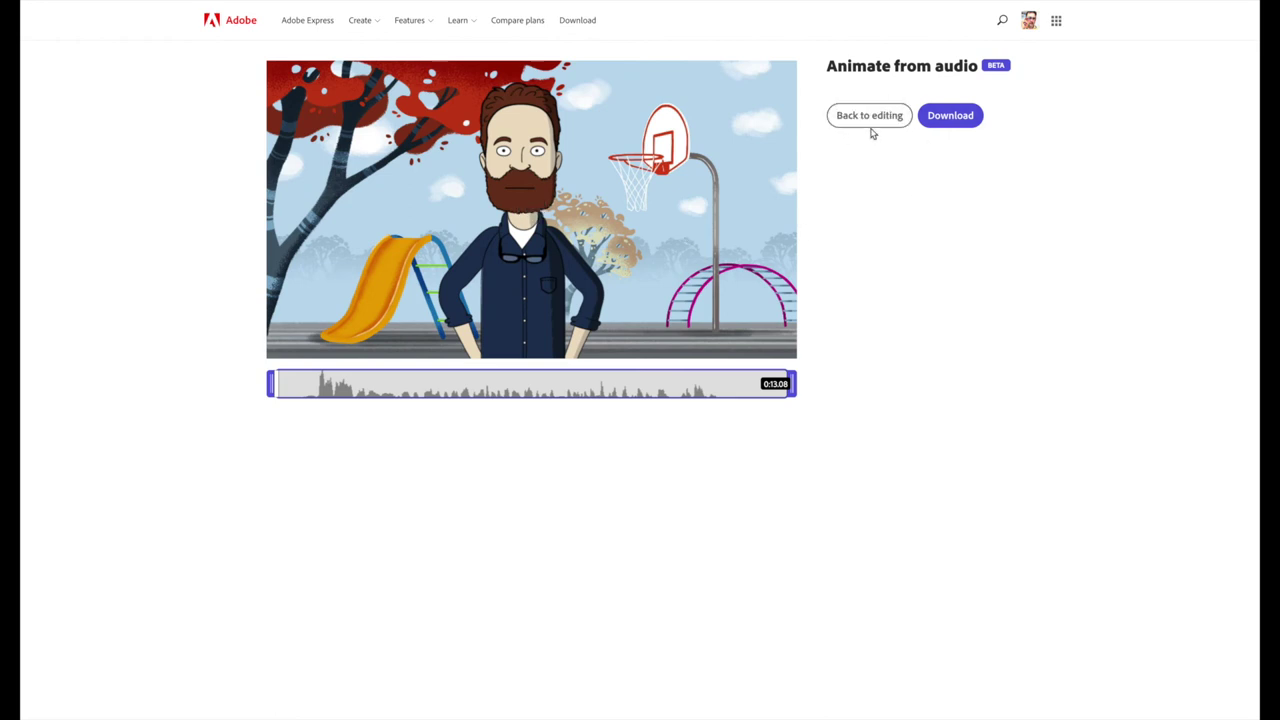
# - Drag the waveform's start and end trim handles inward so the clip runs 0:10.58
pyautogui.moveTo(745, 233)
pyautogui.moveTo(270, 383)
pyautogui.mouseDown()
pyautogui.moveTo(305, 390)
pyautogui.moveTo(292, 388)
pyautogui.mouseUp()
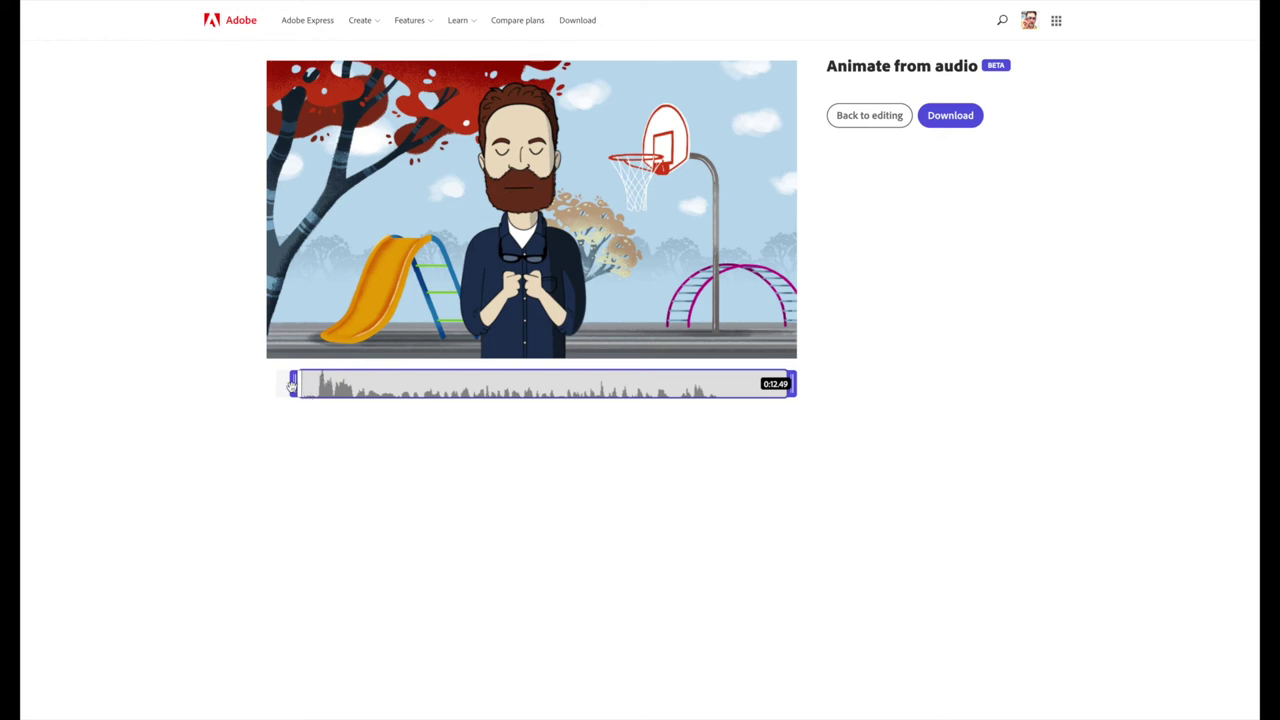
pyautogui.moveTo(292, 384); pyautogui.dragTo(309, 388)
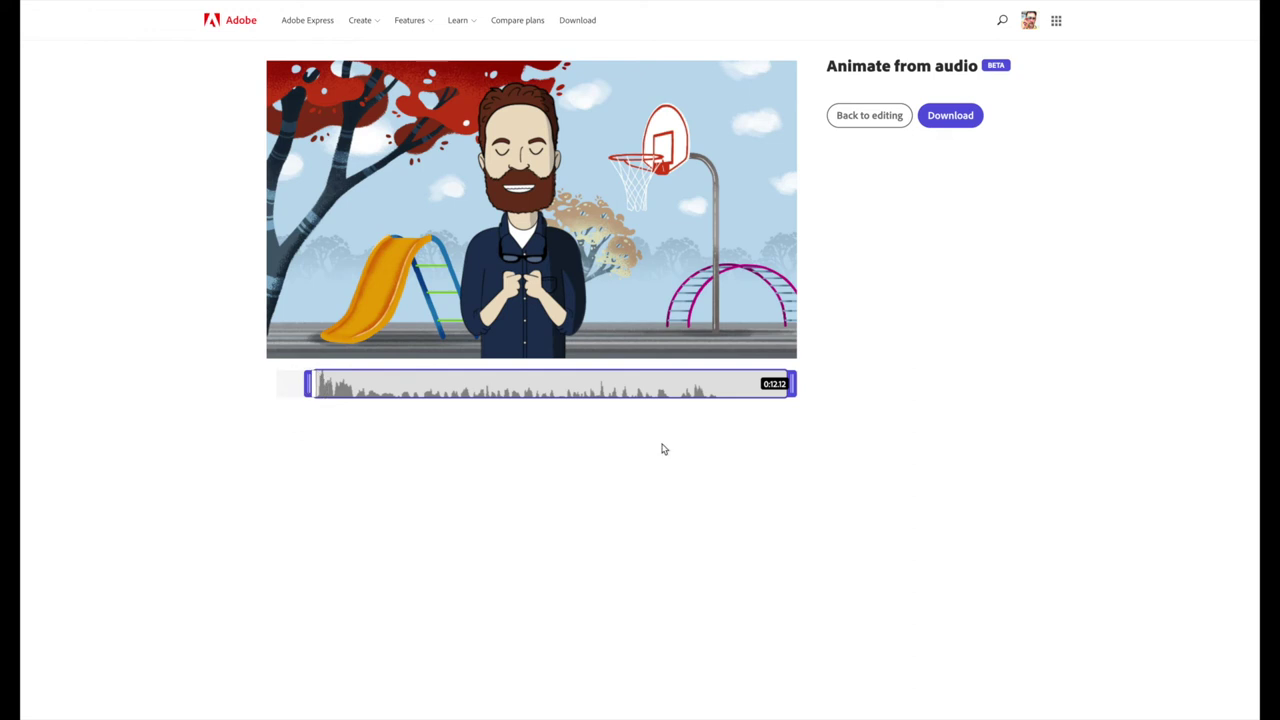
pyautogui.moveTo(792, 385); pyautogui.dragTo(733, 385)
pyautogui.moveTo(535, 220)
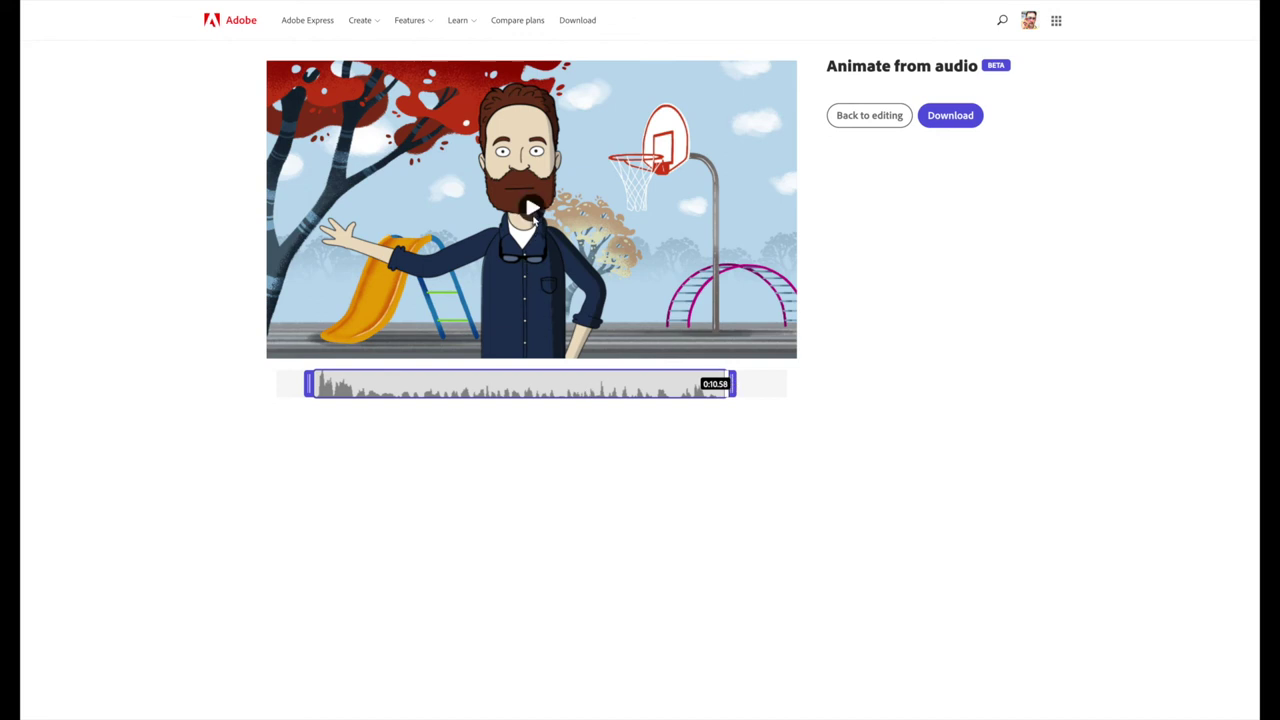
pyautogui.click(533, 214)
# - Download the trimmed animation as an MP4 and submit a five-star rating
pyautogui.click(950, 117)
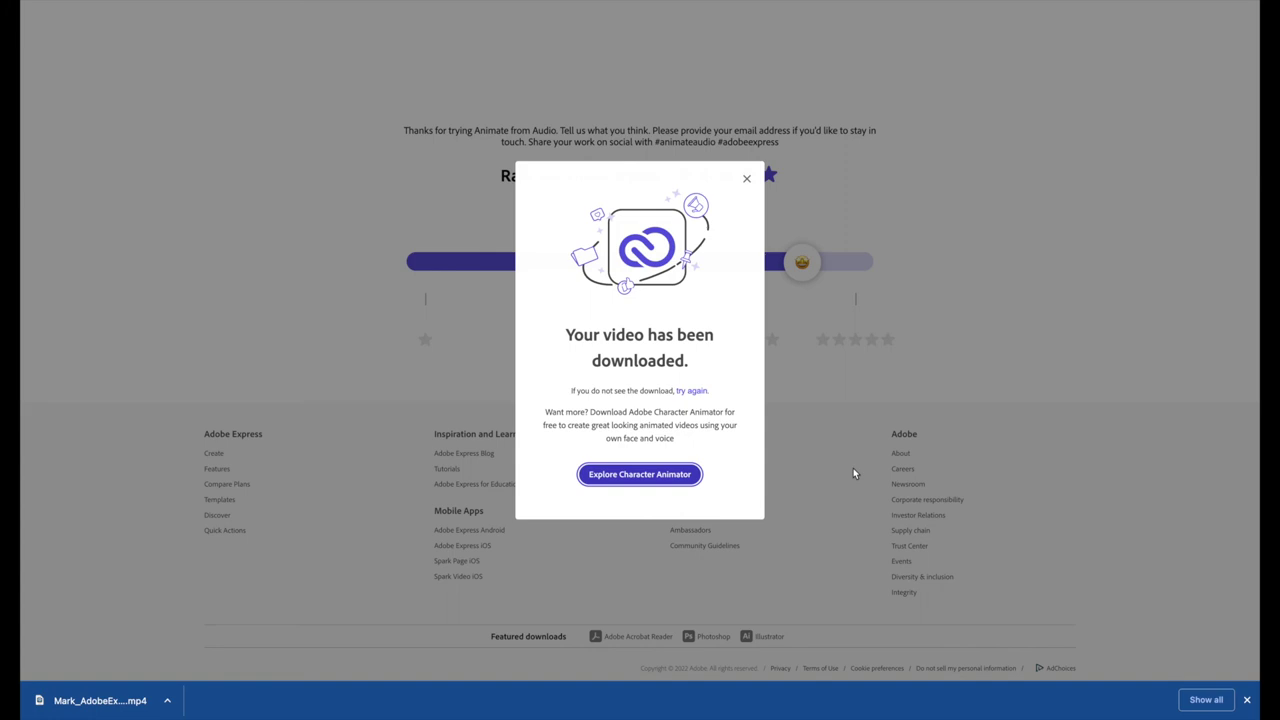
pyautogui.click(747, 180)
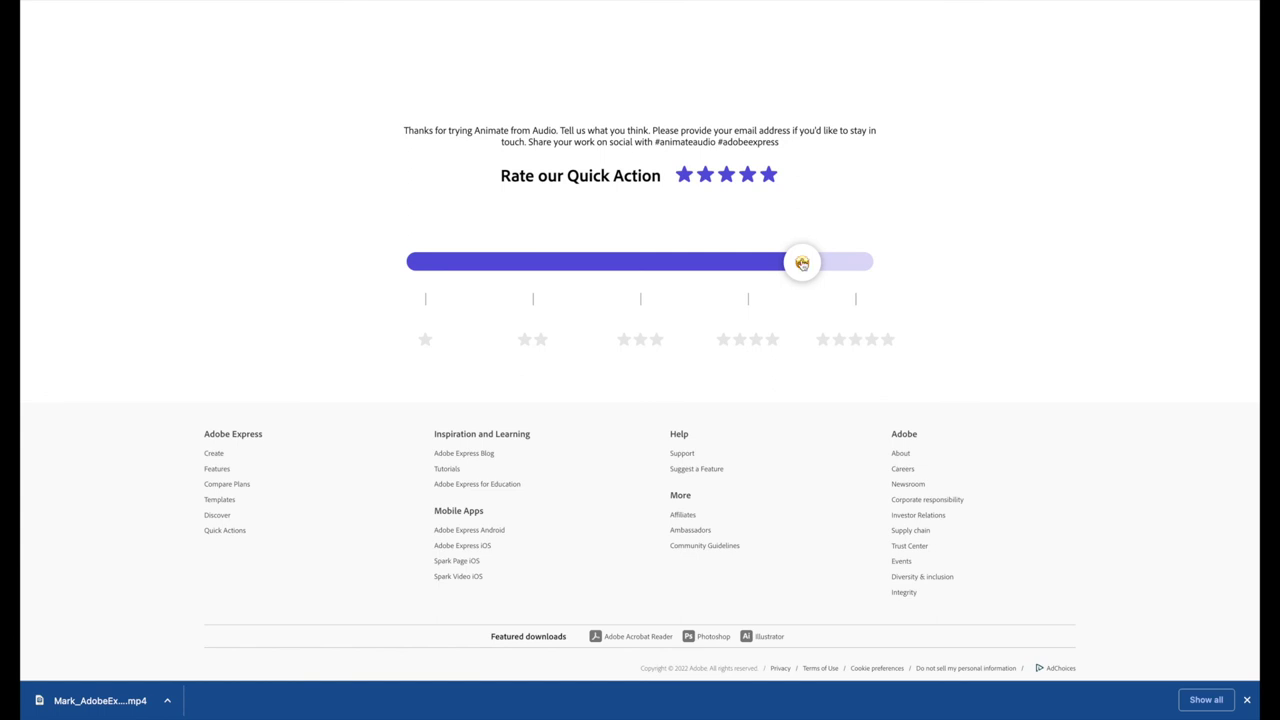
pyautogui.moveTo(802, 265); pyautogui.dragTo(856, 263)
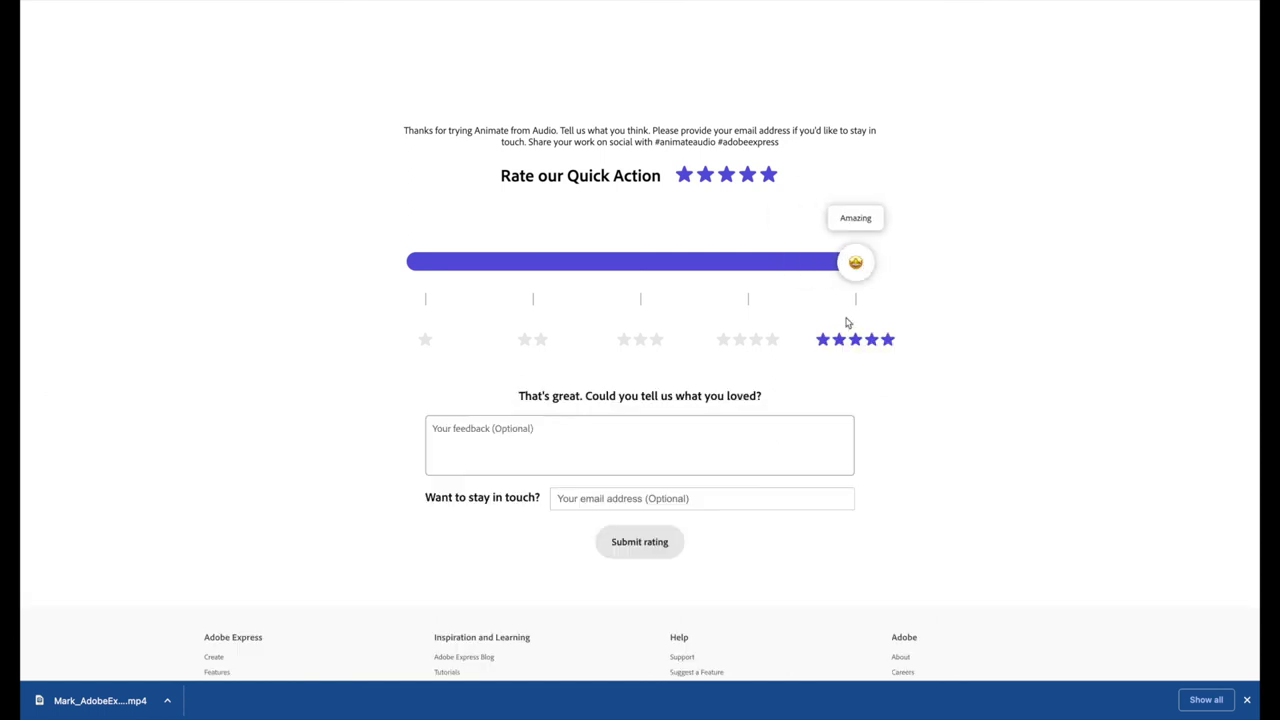
pyautogui.click(640, 542)
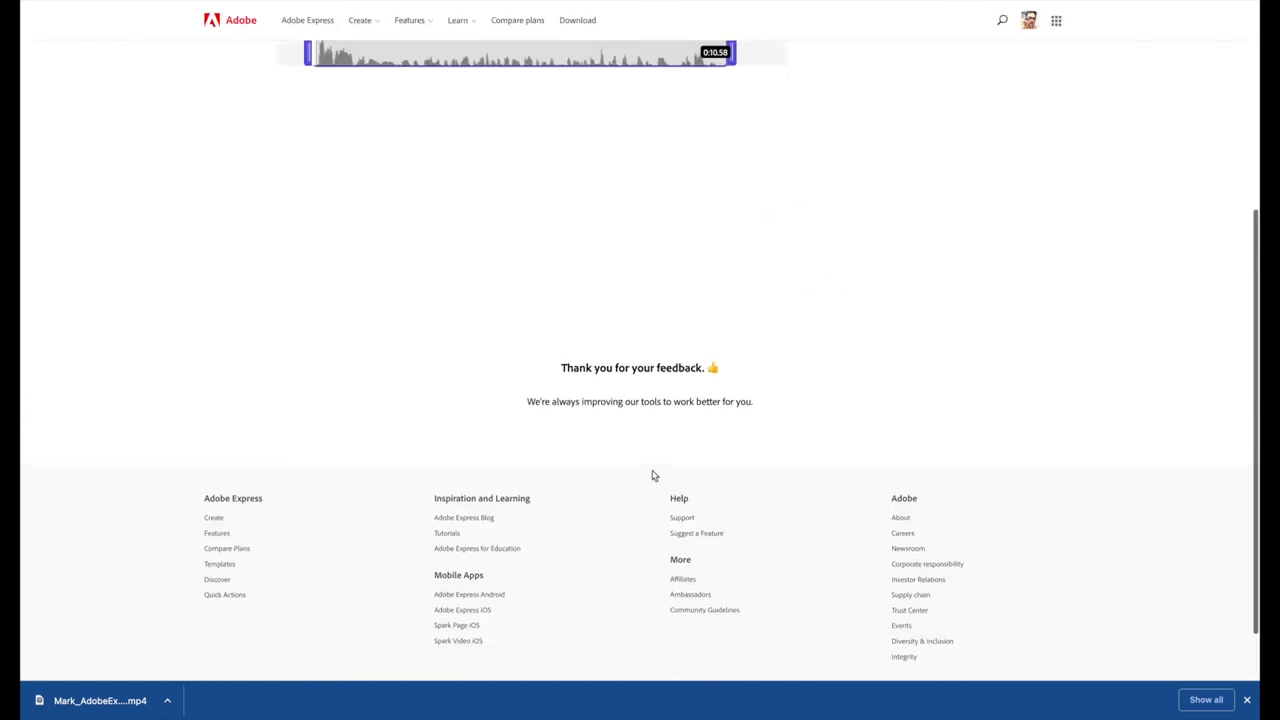
pyautogui.scroll(3, 652, 476)
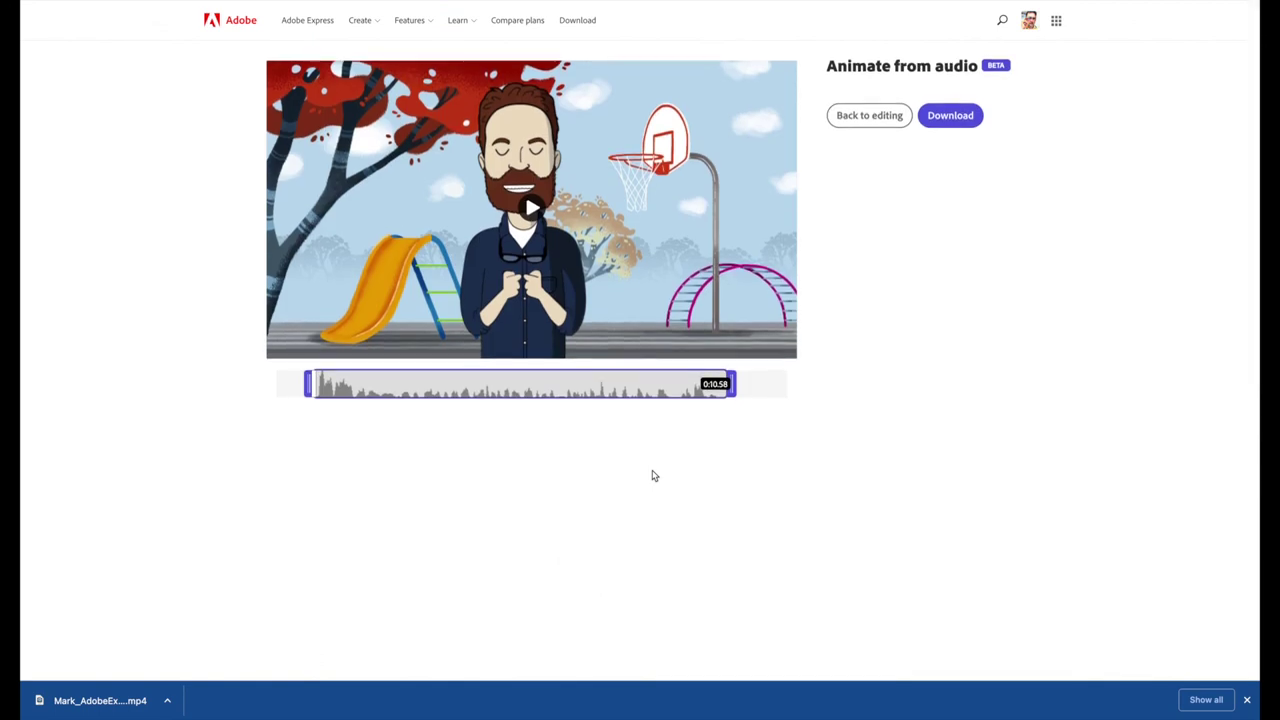